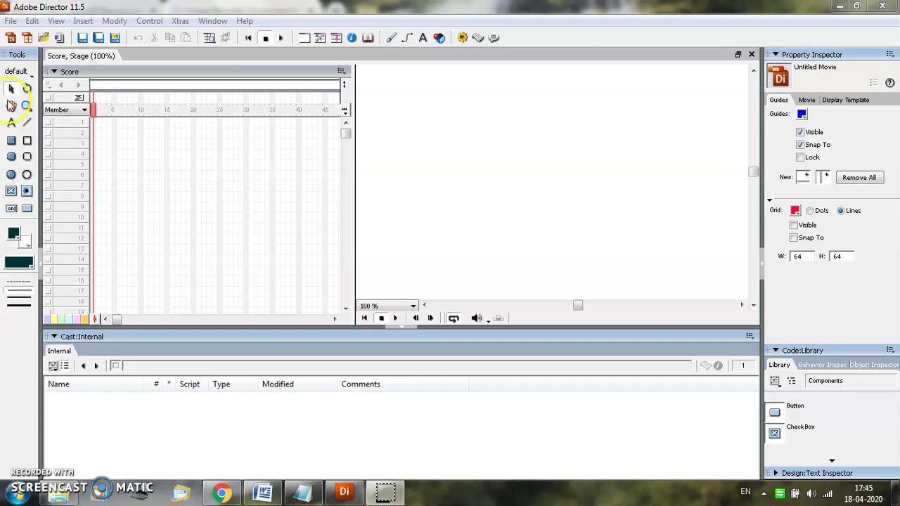
Draw a dark filled circle at the stage's top-left and tween it down to Y 273 by frame 30.
{"action": "left_click", "coordinate": [11, 176]}
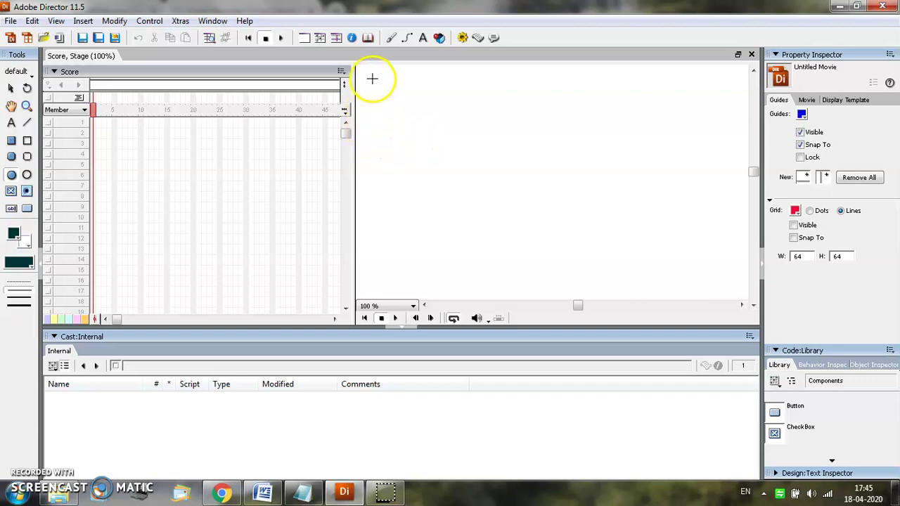
{"action": "left_click_drag", "start_coordinate": [372, 79], "coordinate": [414, 123]}
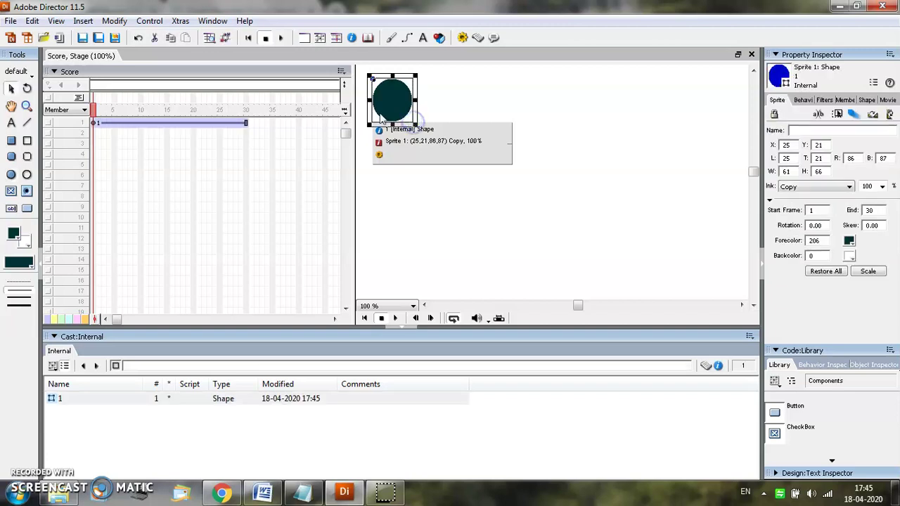
{"action": "left_click", "coordinate": [246, 122]}
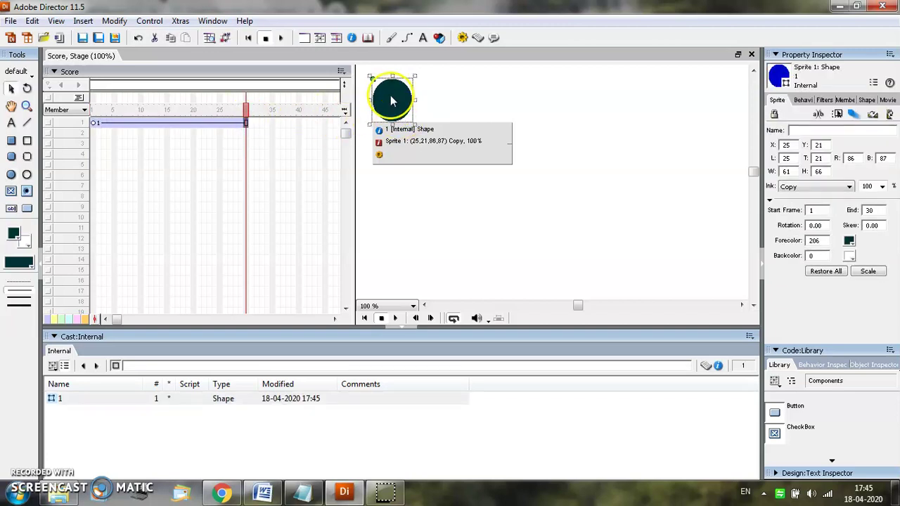
{"action": "left_click_drag", "start_coordinate": [391, 100], "coordinate": [392, 265]}
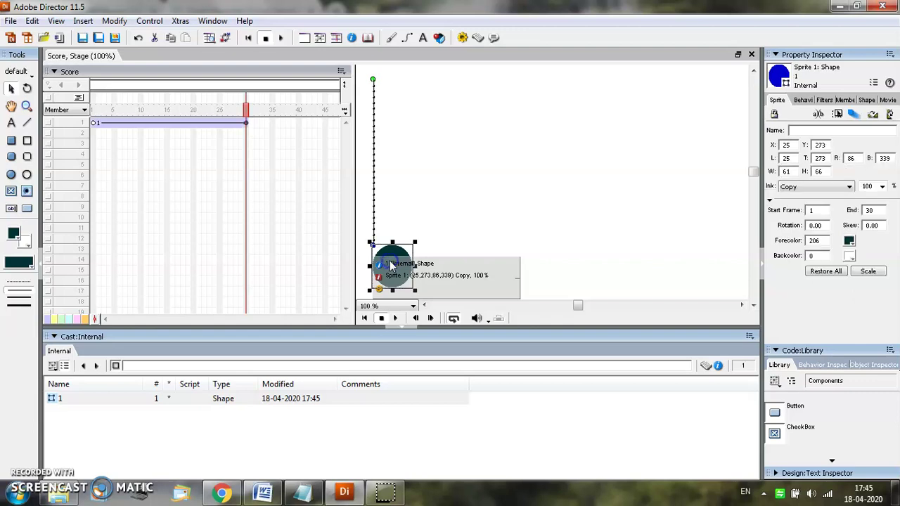
{"action": "left_click", "coordinate": [424, 119]}
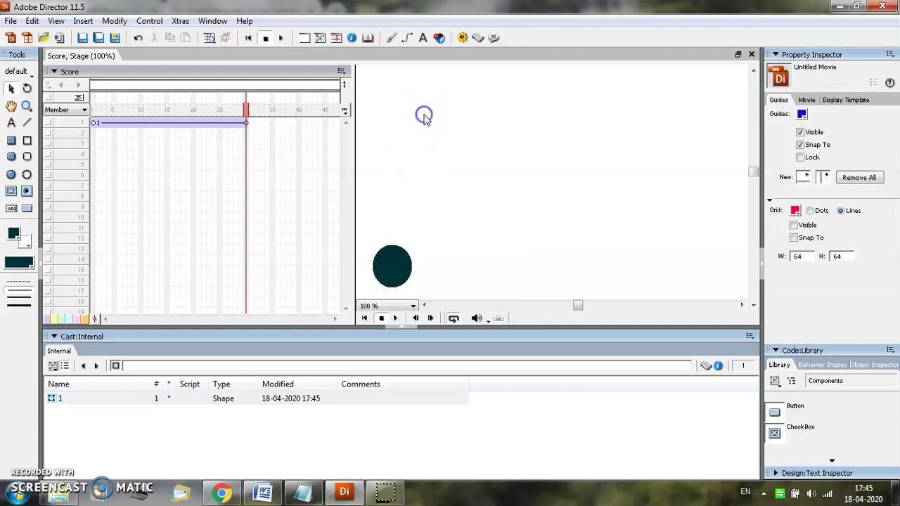
{"action": "left_click", "coordinate": [246, 124]}
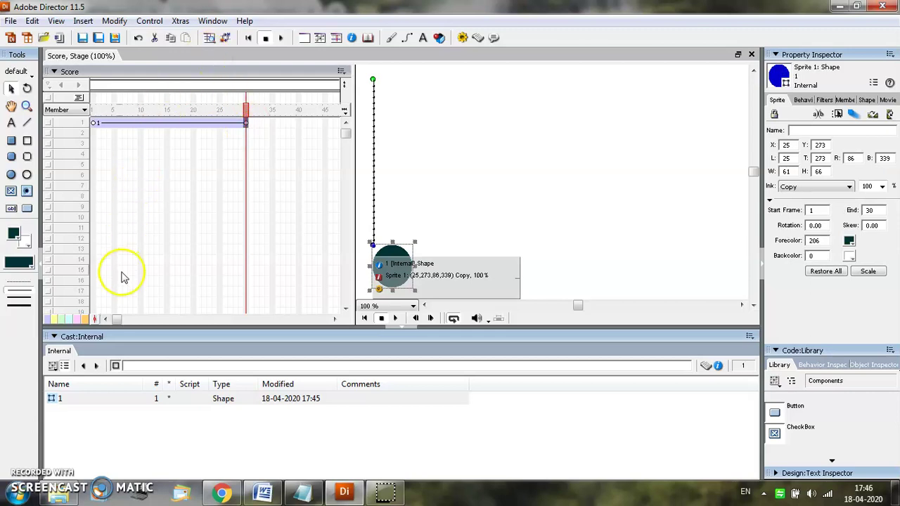
Paint a red filled ellipse as a new bitmap, cast member 2, in the Paint window.
{"action": "left_click", "coordinate": [214, 21]}
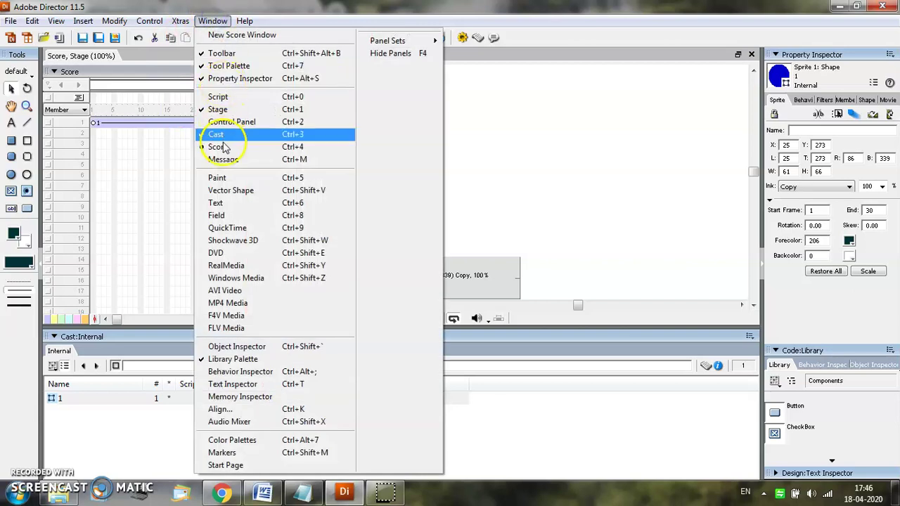
{"action": "left_click", "coordinate": [219, 21]}
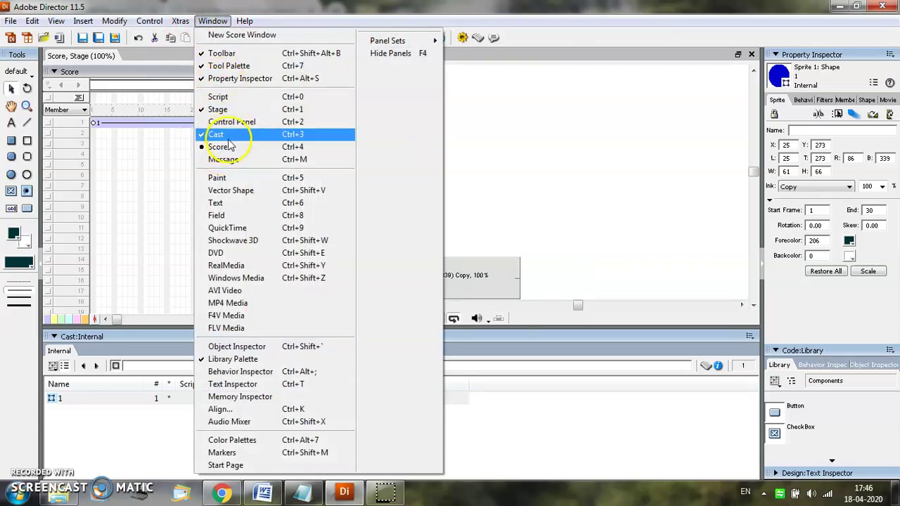
{"action": "left_click", "coordinate": [224, 179]}
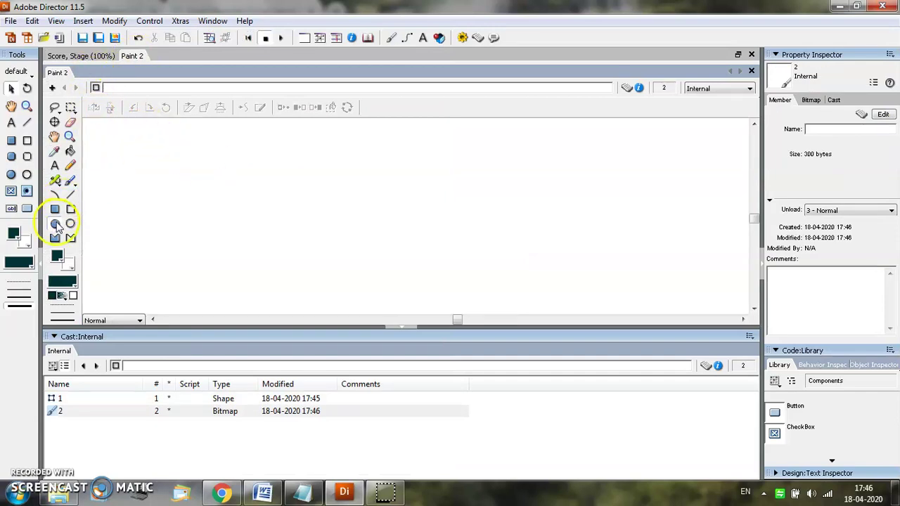
{"action": "left_click", "coordinate": [55, 223]}
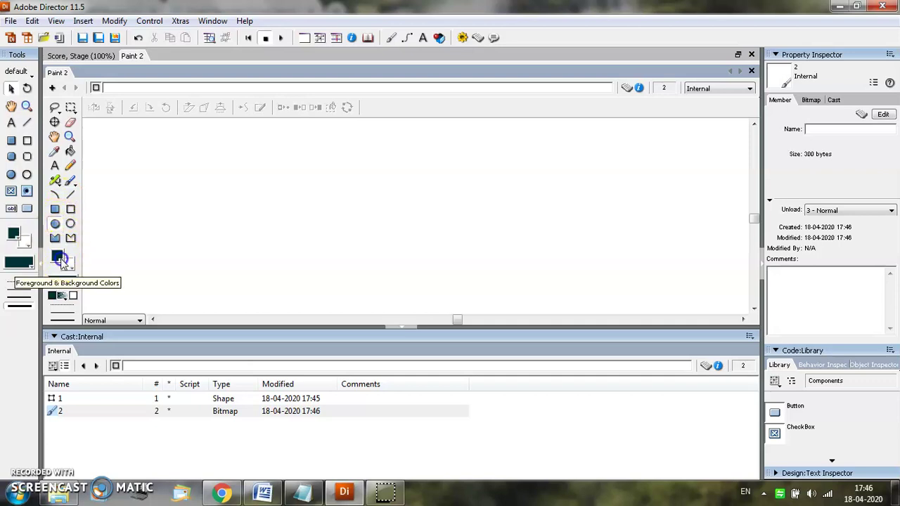
{"action": "left_click", "coordinate": [59, 254]}
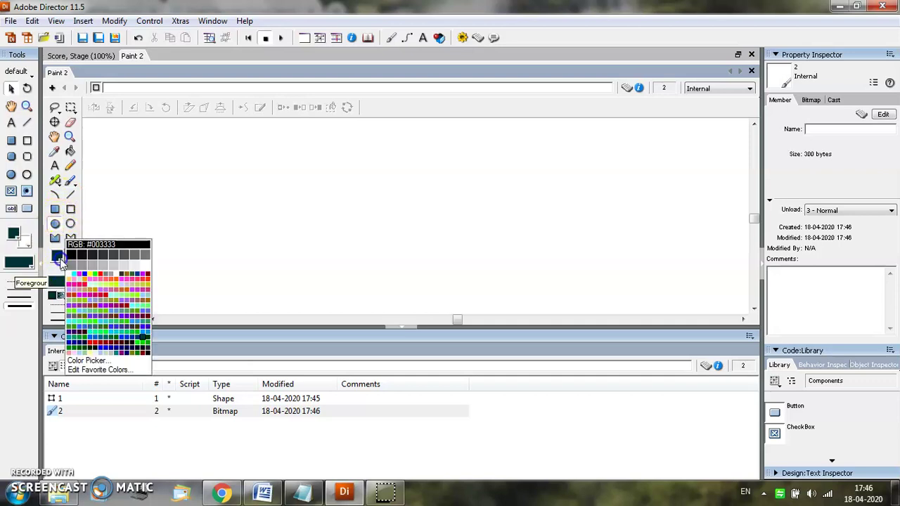
{"action": "left_click", "coordinate": [99, 274]}
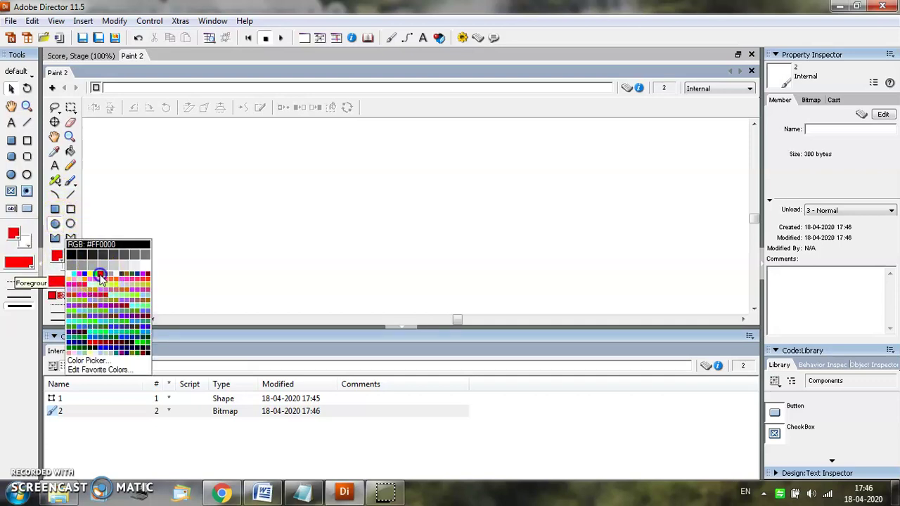
{"action": "left_click_drag", "start_coordinate": [110, 143], "coordinate": [169, 200]}
{"action": "left_click", "coordinate": [141, 173]}
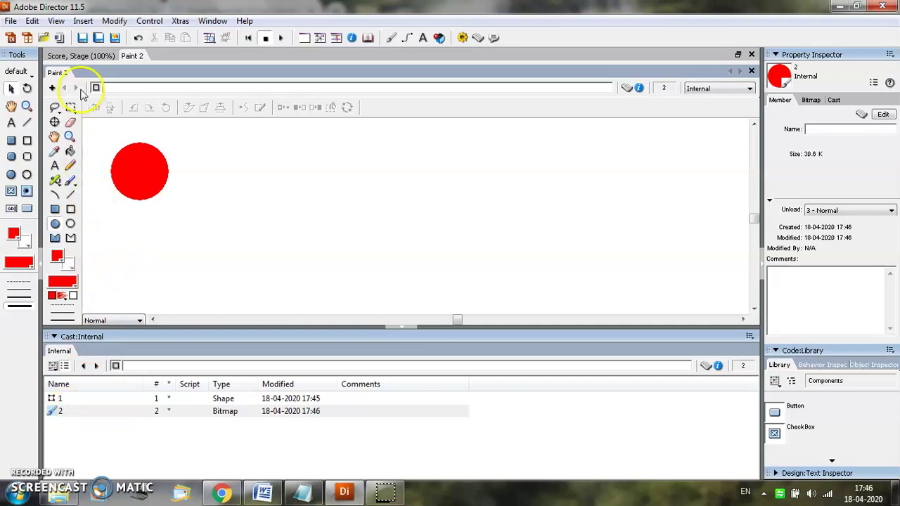
Place the red circle bitmap in Score channel 2 starting at frame 15.
{"action": "left_click", "coordinate": [79, 56]}
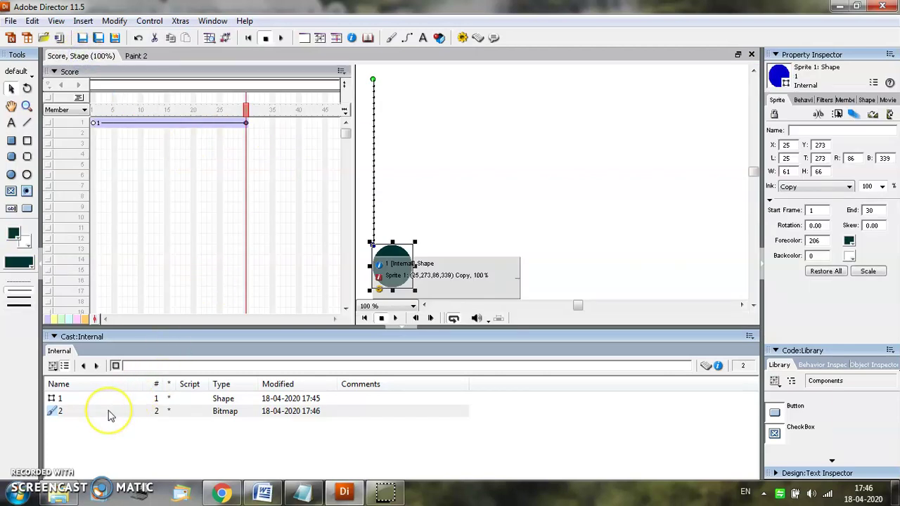
{"action": "left_click_drag", "start_coordinate": [108, 402], "coordinate": [170, 129]}
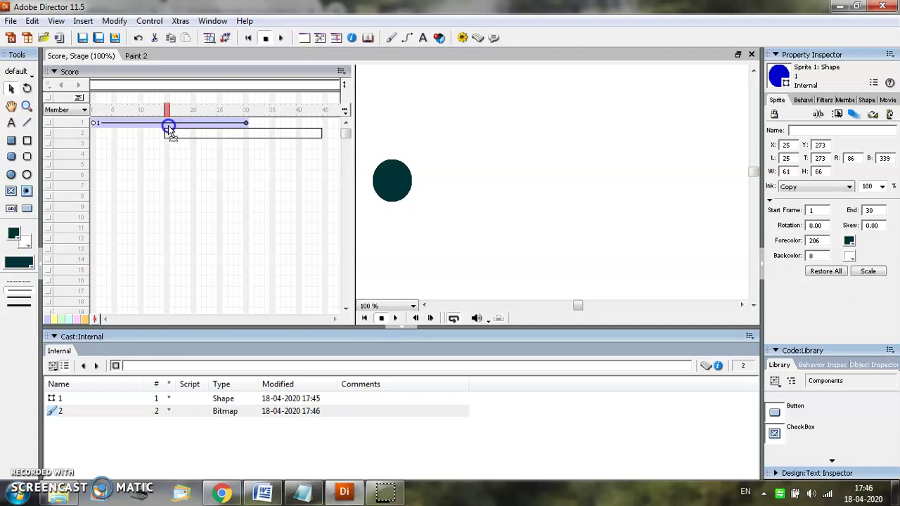
{"action": "left_click_drag", "start_coordinate": [169, 129], "coordinate": [170, 130]}
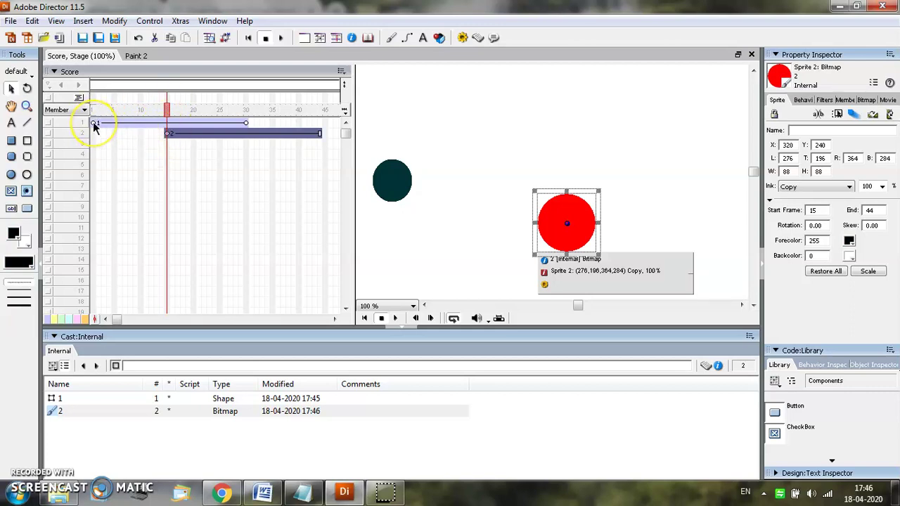
{"action": "mouse_move", "coordinate": [93, 125]}
{"action": "left_mouse_down"}
{"action": "mouse_move", "coordinate": [158, 115]}
{"action": "mouse_move", "coordinate": [169, 125]}
{"action": "mouse_move", "coordinate": [166, 116]}
{"action": "left_mouse_up"}
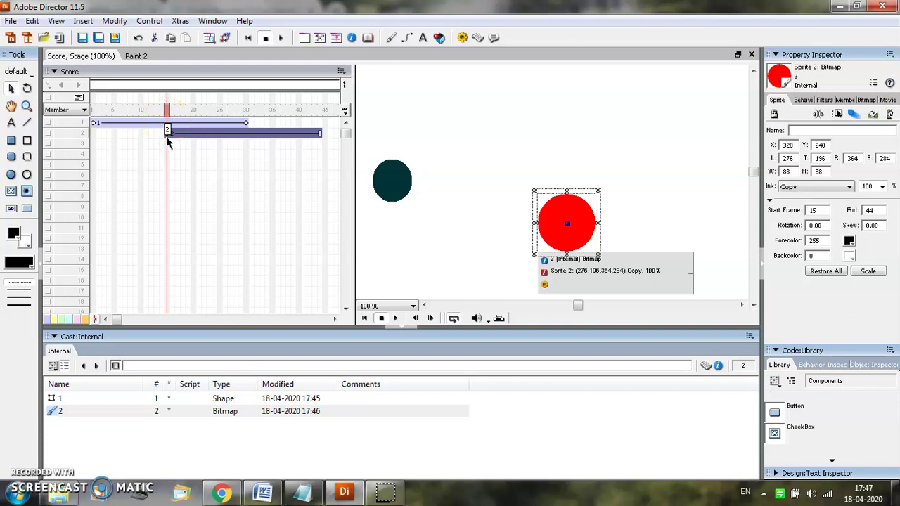
{"action": "left_click_drag", "start_coordinate": [167, 110], "coordinate": [167, 133]}
Start the red circle at the stage top, extend it to frame 45, and end it at Y 305.
{"action": "left_click_drag", "start_coordinate": [580, 222], "coordinate": [499, 93]}
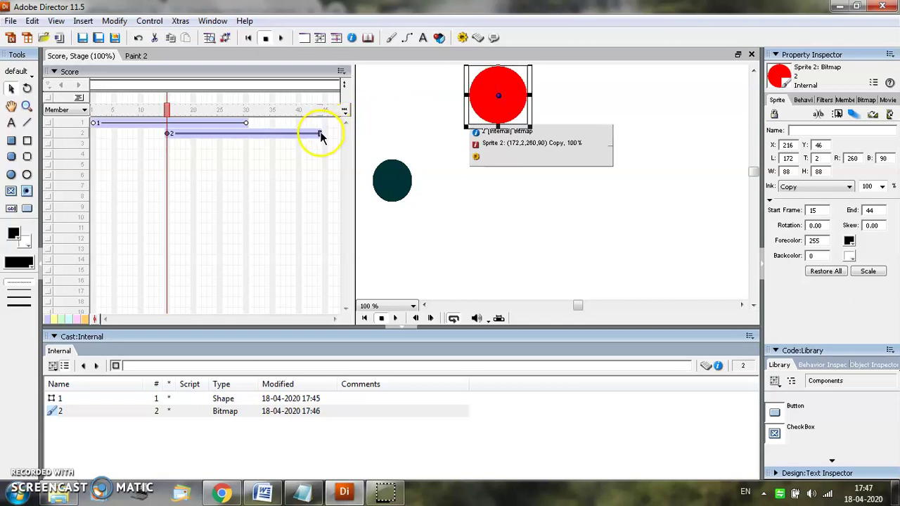
{"action": "left_click_drag", "start_coordinate": [322, 137], "coordinate": [325, 134]}
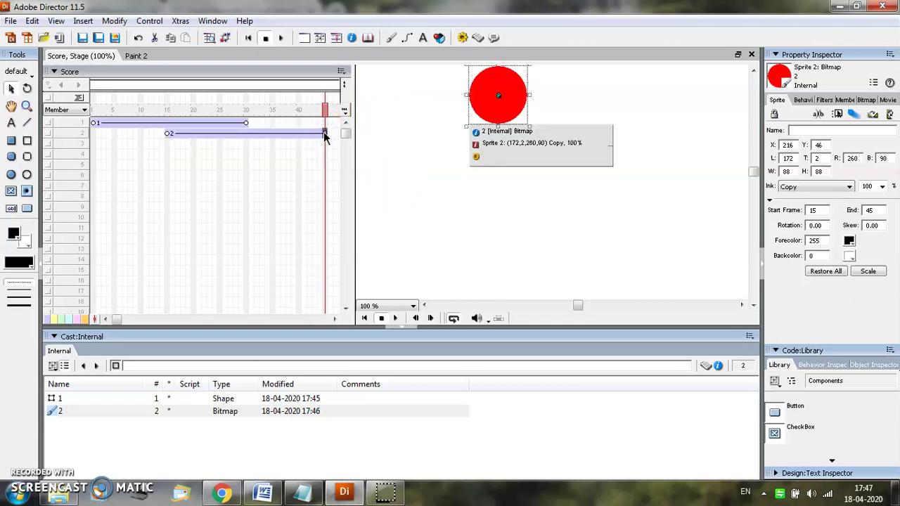
{"action": "left_click_drag", "start_coordinate": [498, 88], "coordinate": [502, 262]}
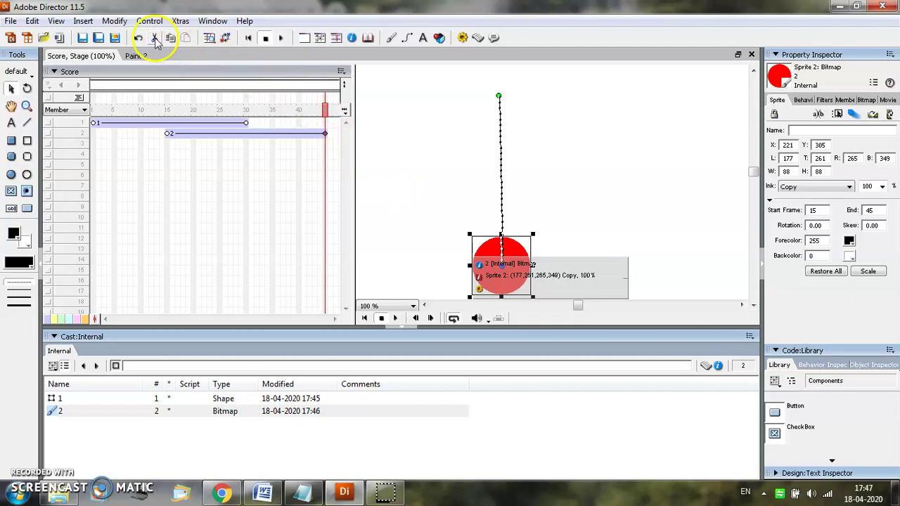
Draw a closed blue filled ellipse in a new Vector Shape window as cast member 3.
{"action": "left_click", "coordinate": [213, 21]}
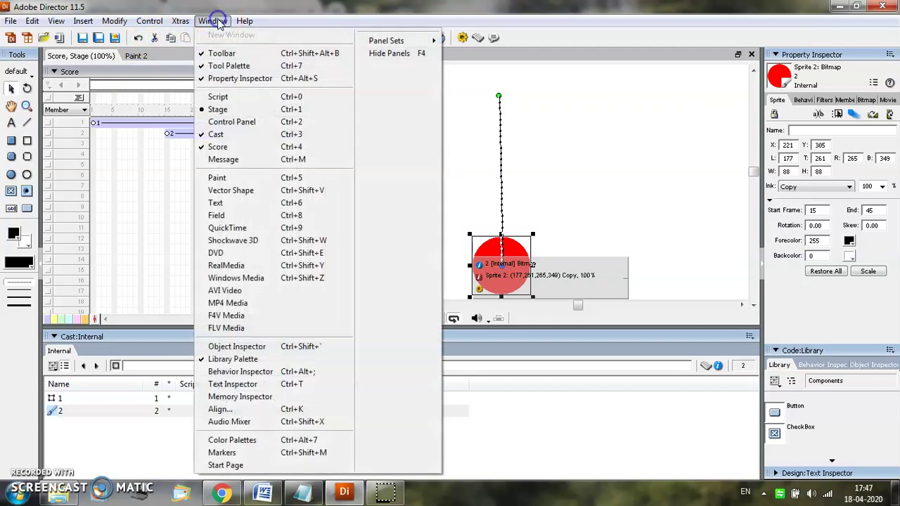
{"action": "left_click", "coordinate": [236, 200]}
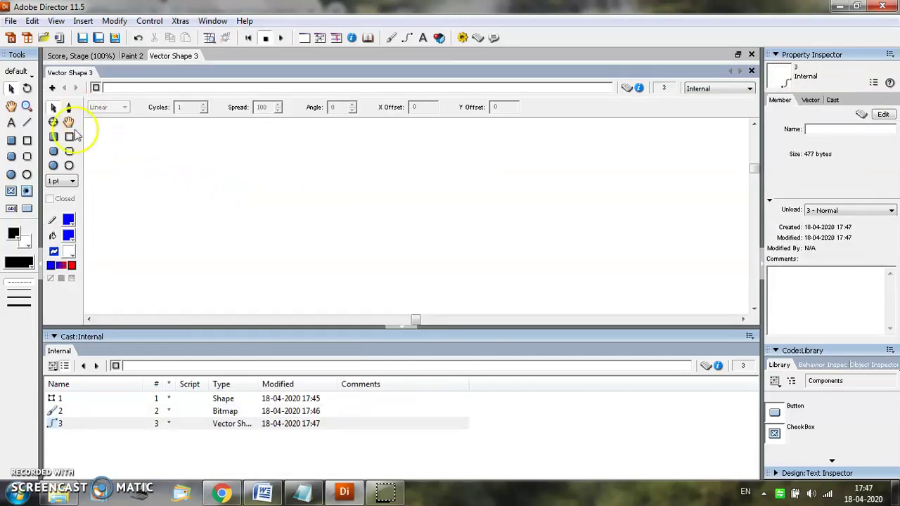
{"action": "left_click", "coordinate": [54, 166]}
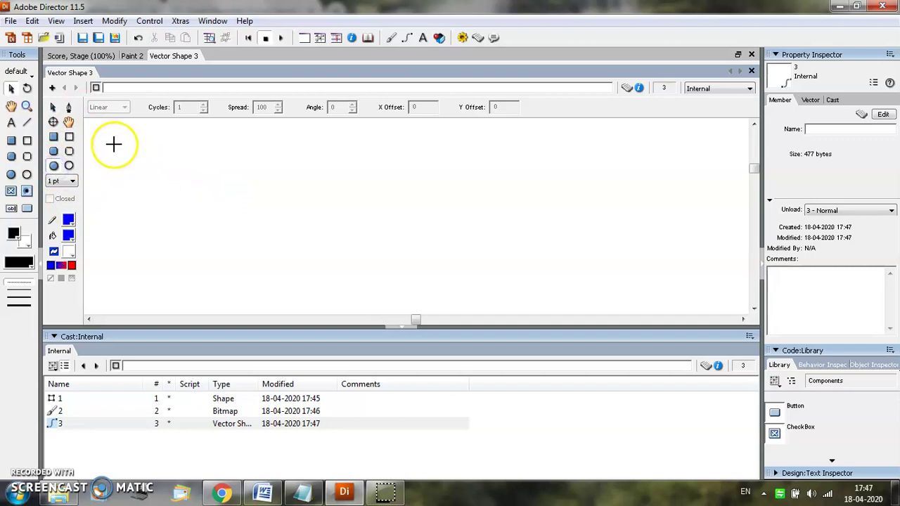
{"action": "left_click_drag", "start_coordinate": [101, 130], "coordinate": [160, 195]}
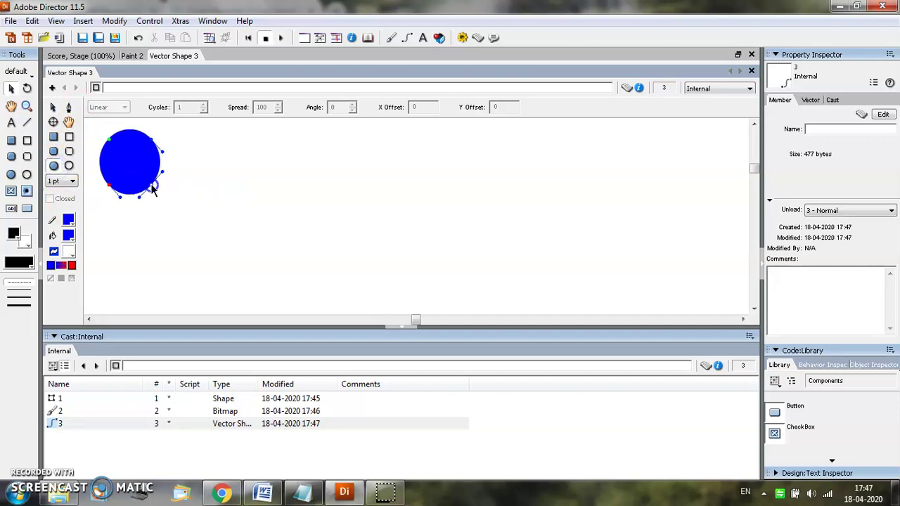
{"action": "left_click", "coordinate": [120, 198]}
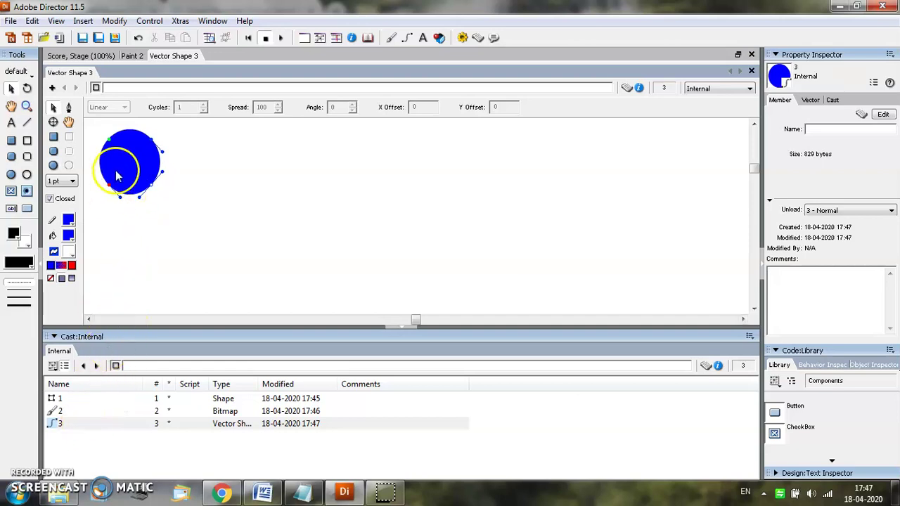
{"action": "left_click", "coordinate": [78, 56]}
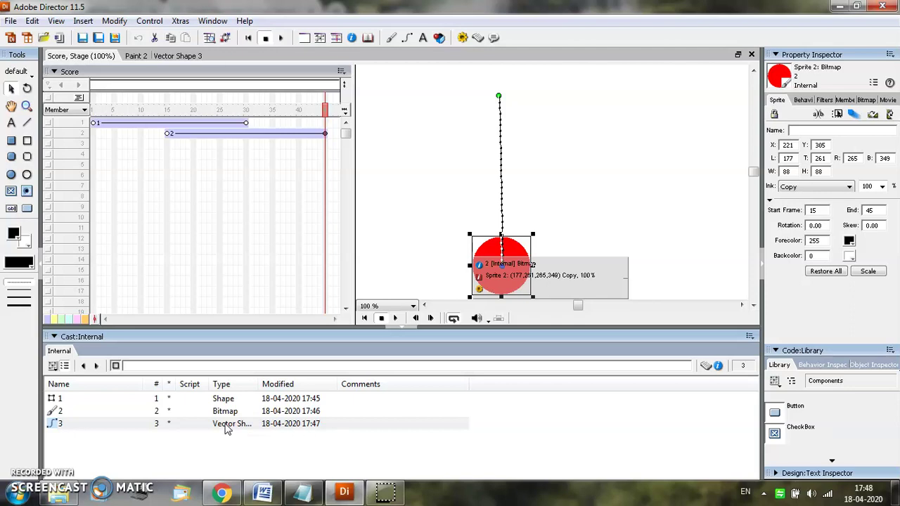
Place the blue vector circle in Score channel 3 starting at frame 30.
{"action": "left_click_drag", "start_coordinate": [227, 425], "coordinate": [325, 140]}
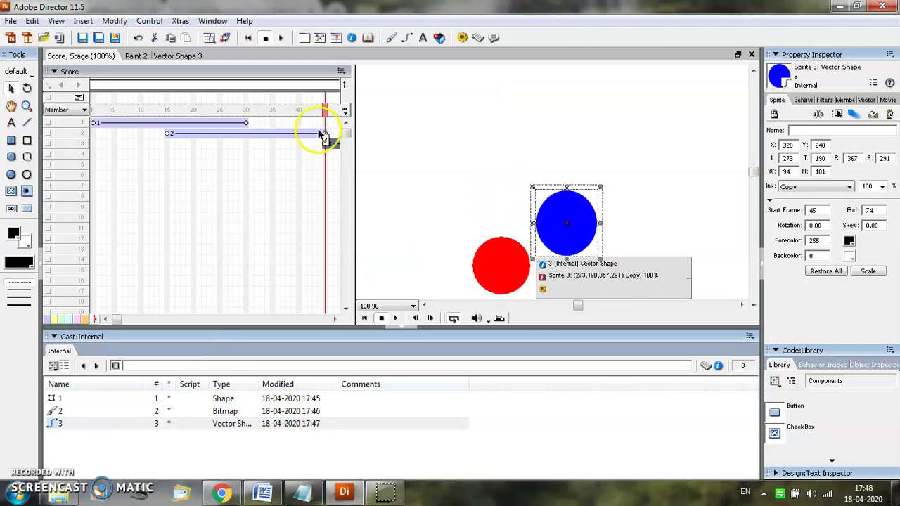
{"action": "left_click", "coordinate": [323, 114]}
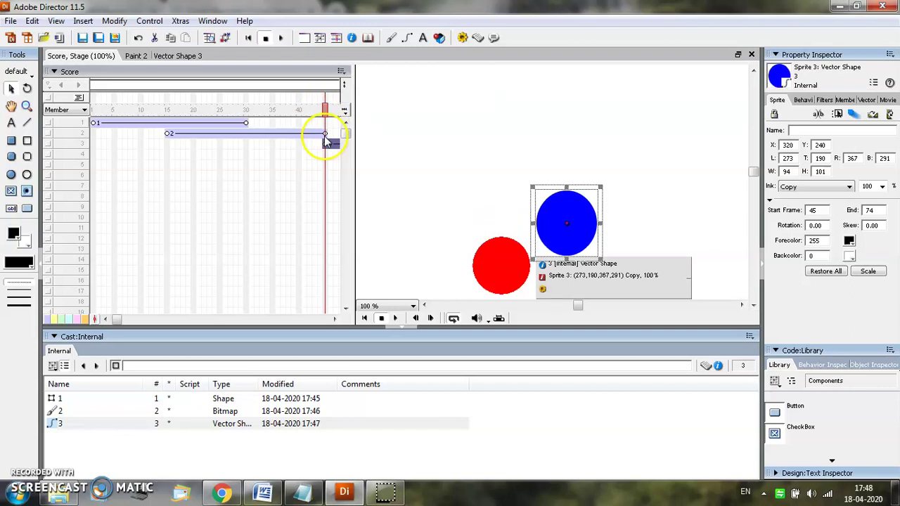
{"action": "left_click_drag", "start_coordinate": [332, 144], "coordinate": [252, 143]}
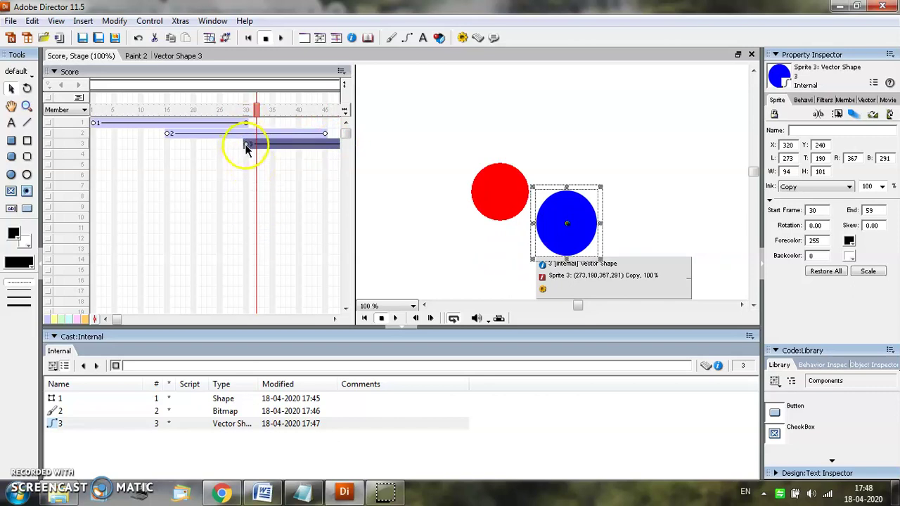
{"action": "left_click", "coordinate": [245, 143]}
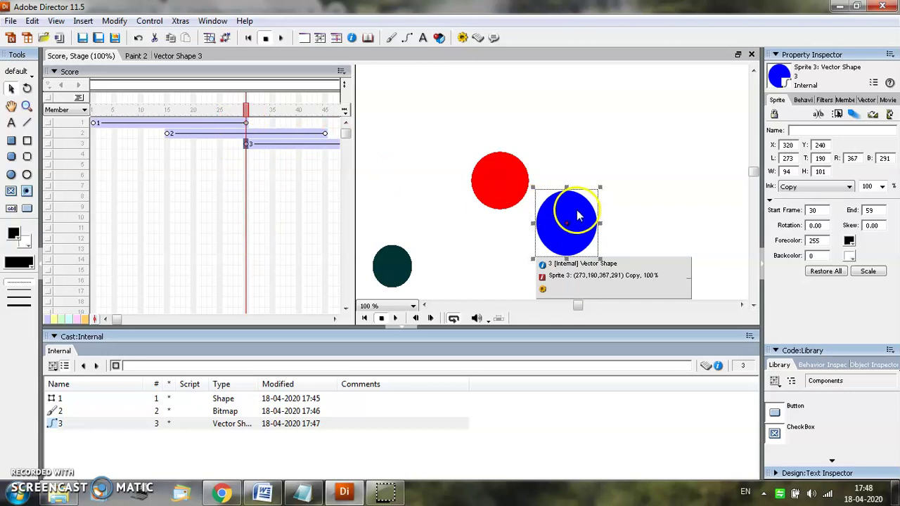
Start the blue circle at the top-right, extend it to frame 60, and end it at Y 303.
{"action": "left_click_drag", "start_coordinate": [574, 215], "coordinate": [648, 92]}
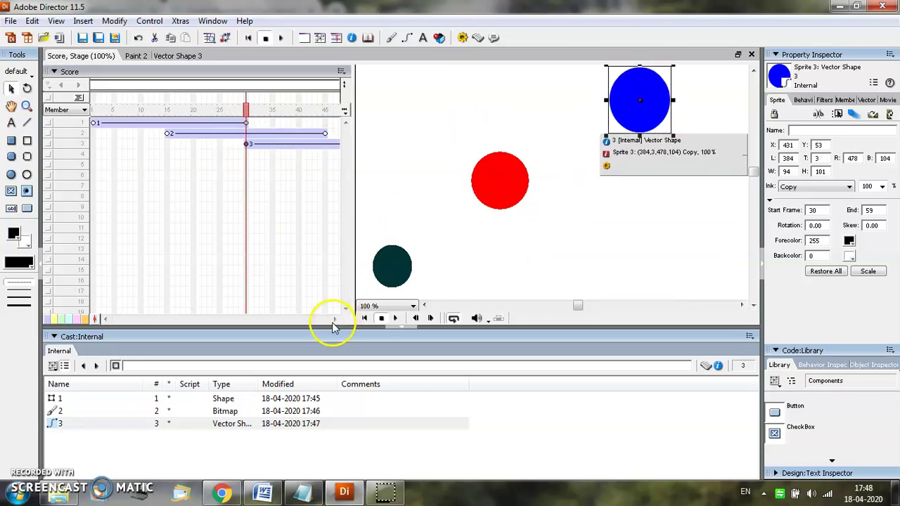
{"action": "left_click", "coordinate": [334, 321]}
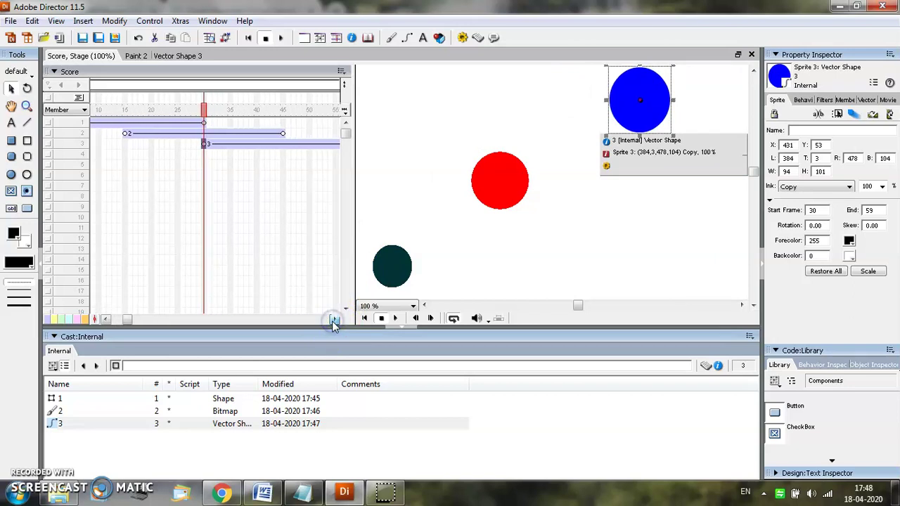
{"action": "left_click", "coordinate": [333, 321]}
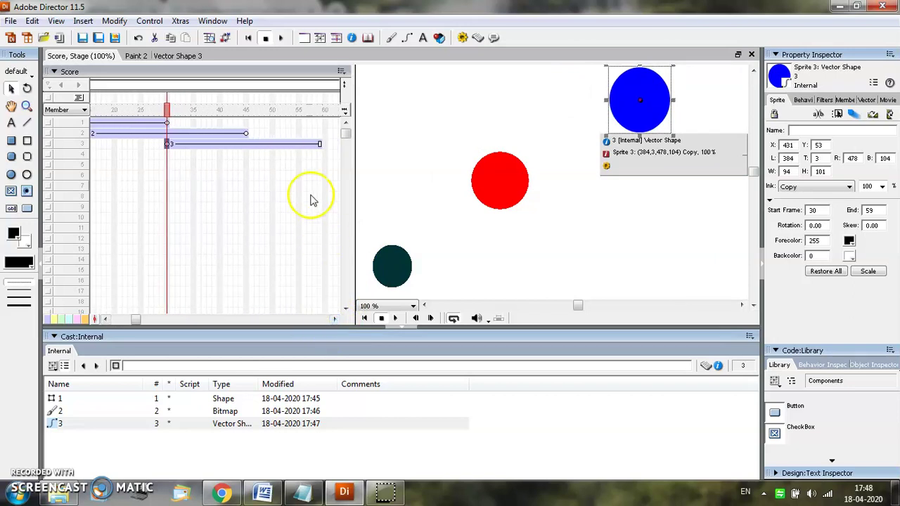
{"action": "left_click_drag", "start_coordinate": [320, 146], "coordinate": [324, 145]}
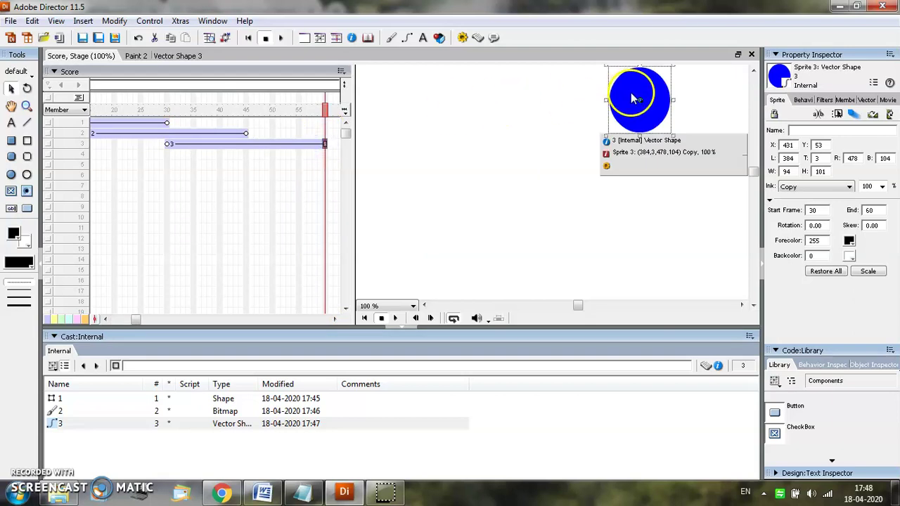
{"action": "left_click_drag", "start_coordinate": [631, 98], "coordinate": [657, 265]}
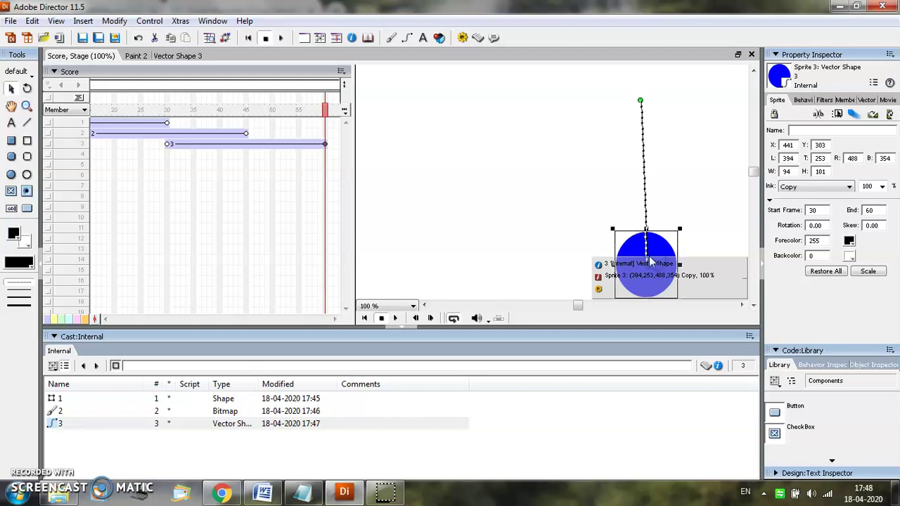
Return the playhead to frame 1 and play the movie to watch the three circles animate.
{"action": "left_click", "coordinate": [106, 319]}
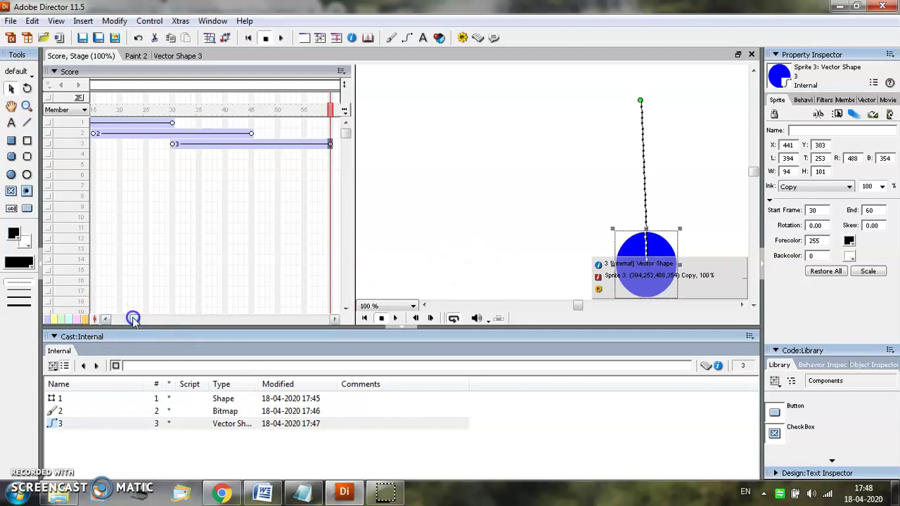
{"action": "left_click_drag", "start_coordinate": [134, 319], "coordinate": [110, 321]}
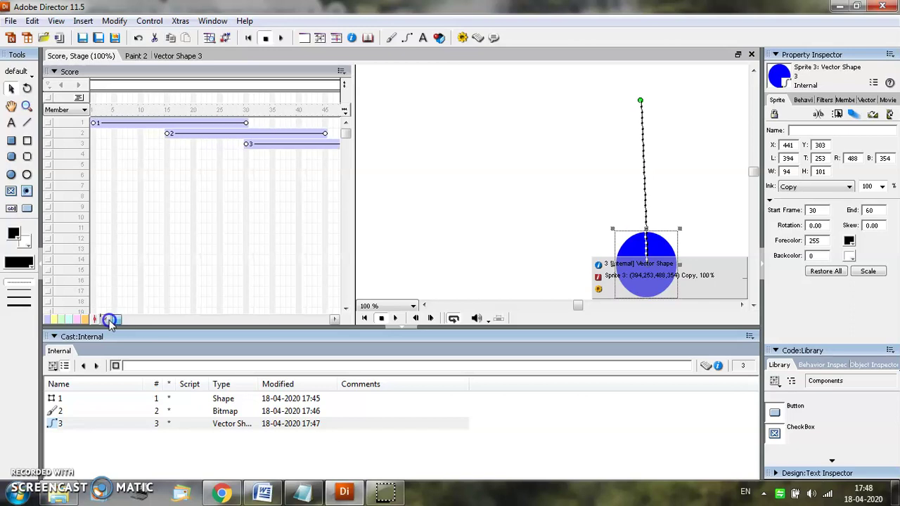
{"action": "left_click", "coordinate": [93, 124]}
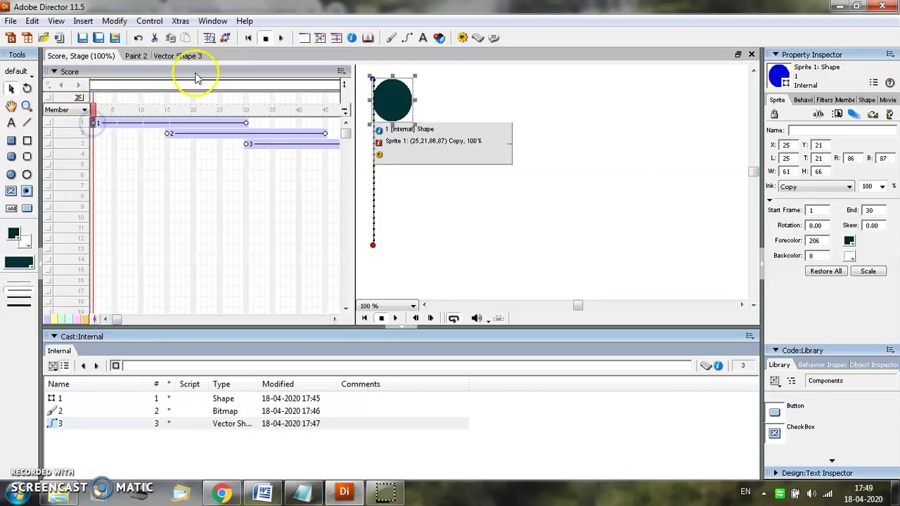
{"action": "left_click", "coordinate": [279, 39]}
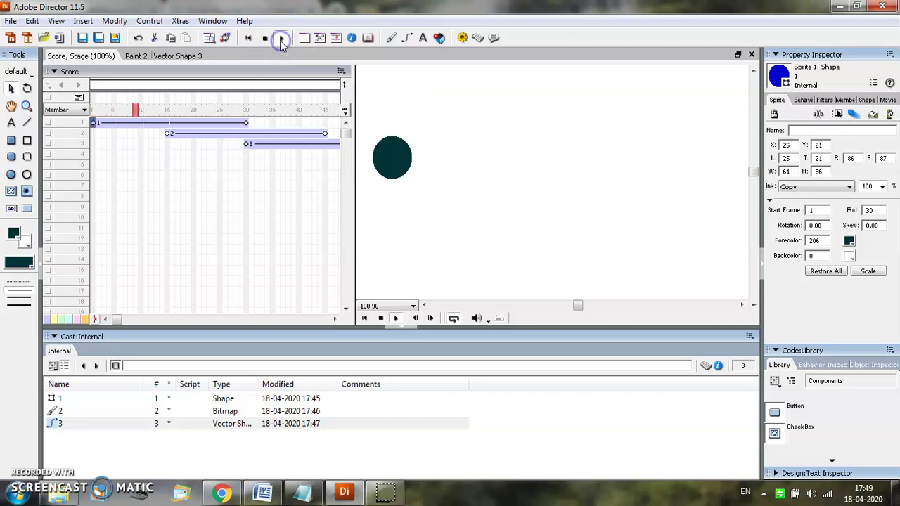